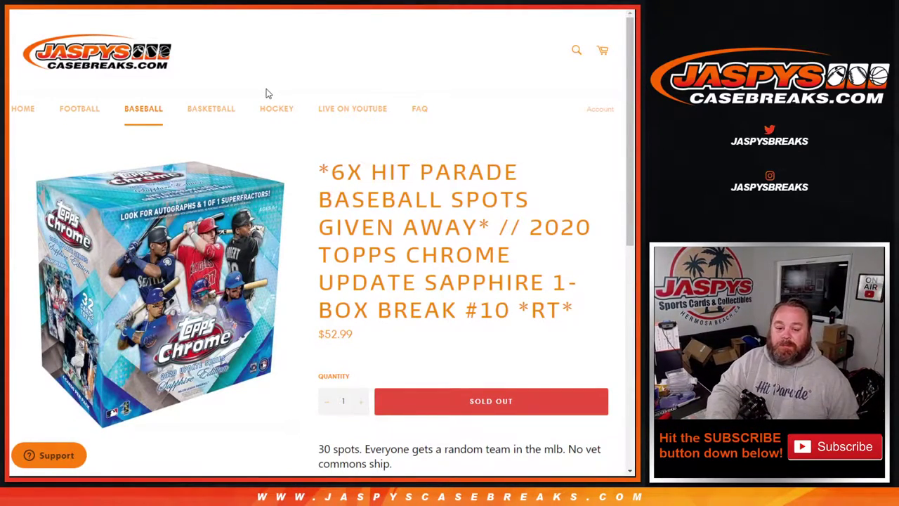
- Review the break's product description and the customer-name and team lists entered in the list randomizer
scroll(303, 400, down, 1)
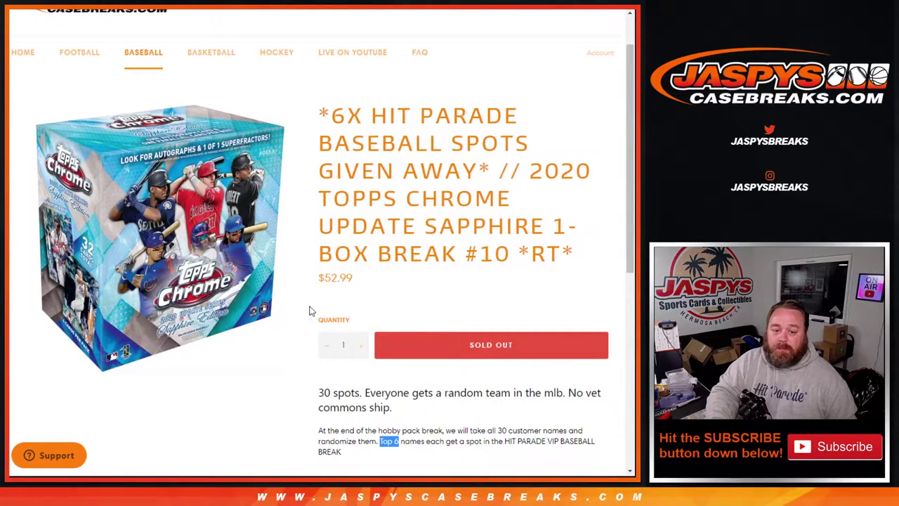
key(ctrl+Tab)
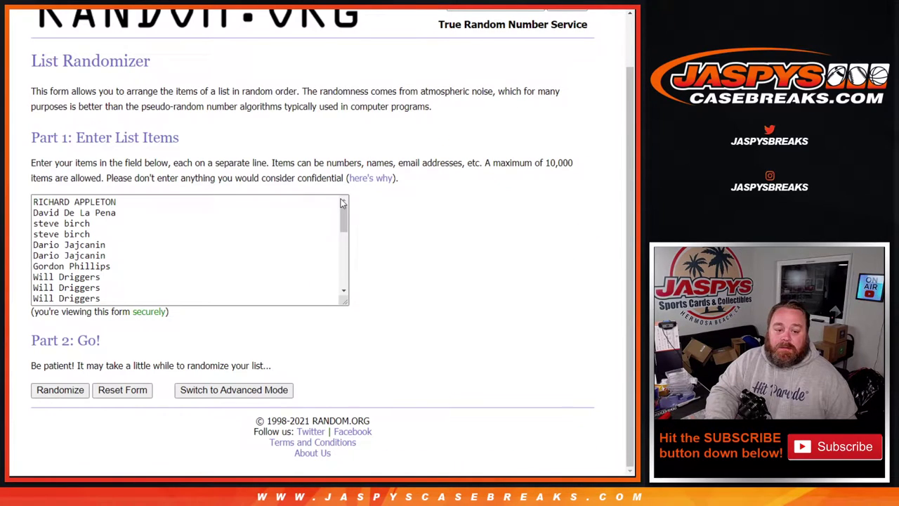
mouse_move(345, 214)
mouse_down()
mouse_move(340, 295)
mouse_move(349, 207)
mouse_up()
key(ctrl+a)
text(ARIZONA DIAMONDBACKS ATLANTA BRAVES BALTIMORE ORIOLES BOSTON RED SOX CHICAGO CUBS CHICAGO WHITE SOX CINCINNATI REDS CLEVELAND INDIANS COLORADO ROCKIES DETROIT TIGERS HOUSTON ASTROS KANSAS CITY ROYALS LOS ANGELES ANGELS LOS ANGELES DODGERS MIAMI MARLINS MILWAUKEE BREWERS MINNESOTA TWINS NEW YORK METS NEW YORK YANKEES OAKLAND A'S PHILADELPHIA PHILLIES PITTSBURGH PIRATES SAN DIEGO PADRES SAN FRANCISCO GIANTS SEATTLE MARINERS ST. LOUIS CARDINALS TAMPA BAY RAYS TEXAS RANGERS TORONTO BLUE JAYS WASHINGTON NATIONALS)
- Roll two virtual dice in the RANDOM.ORG Dice Roller
key(ctrl+Tab)
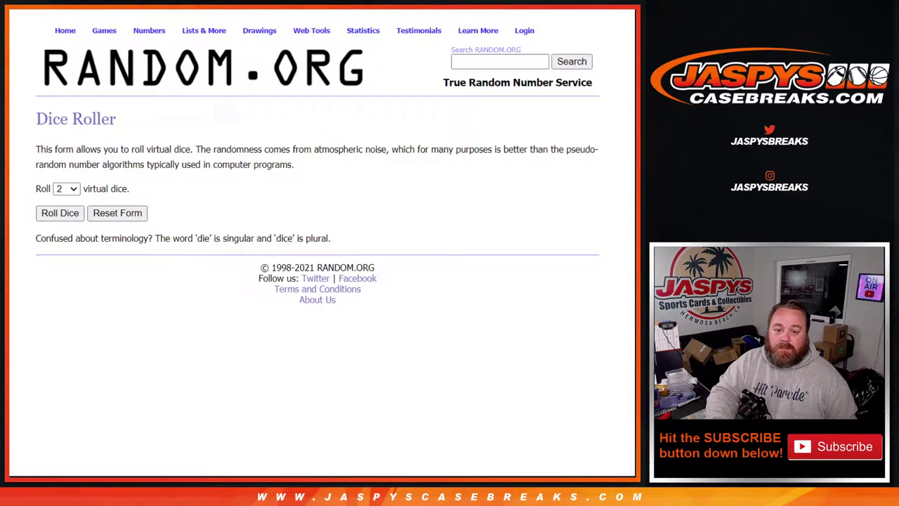
click(59, 213)
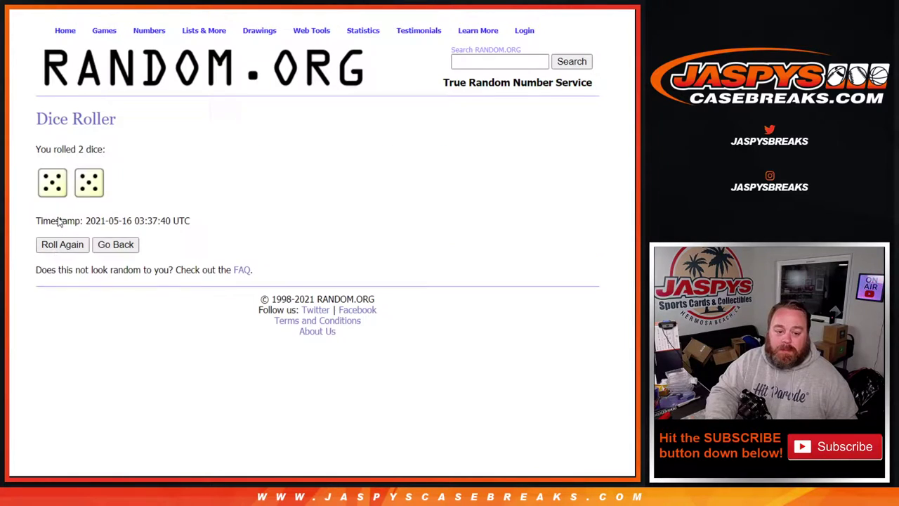
- Randomize the list of 30 customer names ten times, rechecking the dice roll before the final shuffle
key(ctrl+Tab)
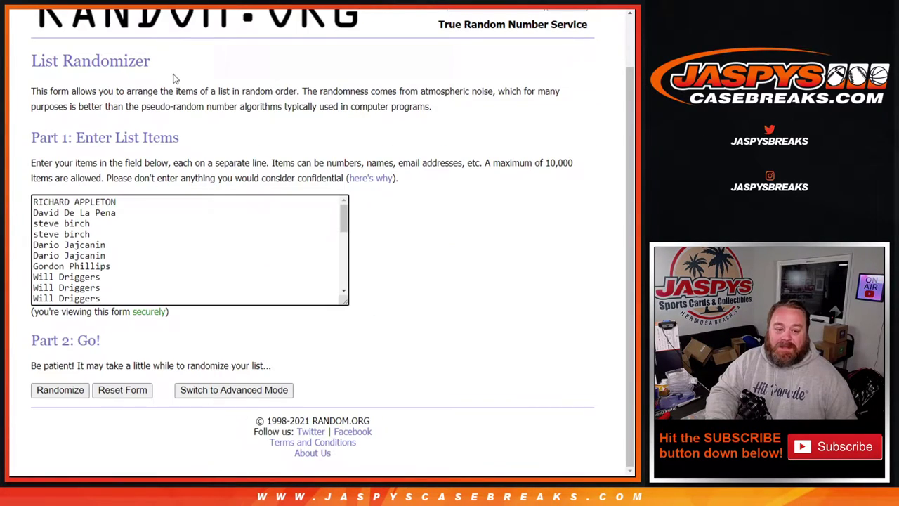
click(56, 390)
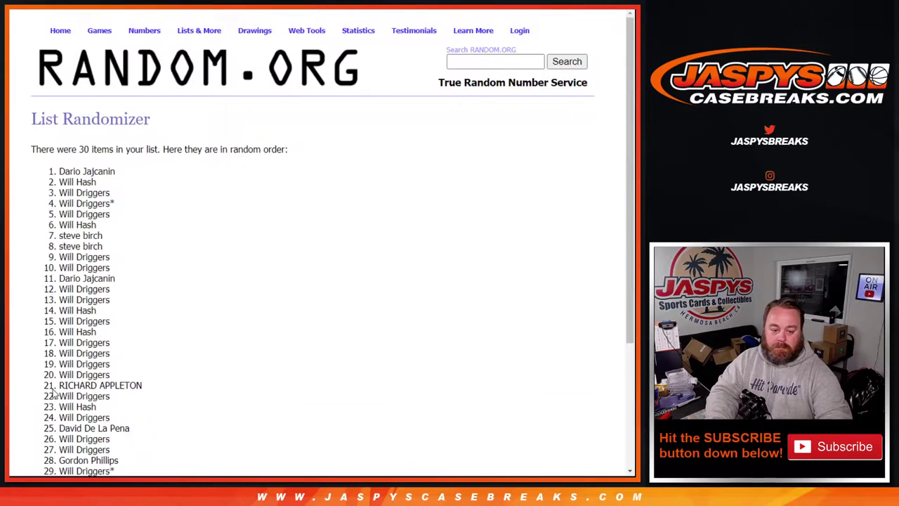
scroll(51, 394, down, 3)
click(49, 391)
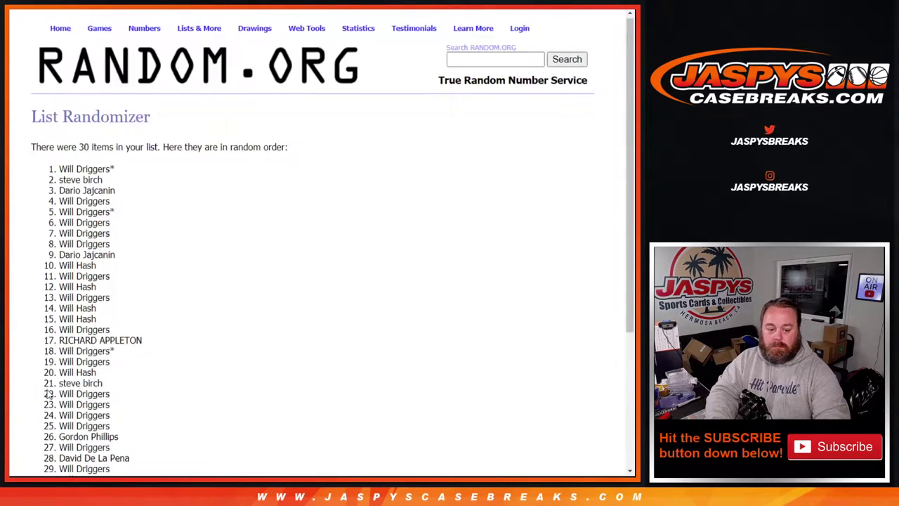
scroll(49, 395, down, 5)
click(49, 391)
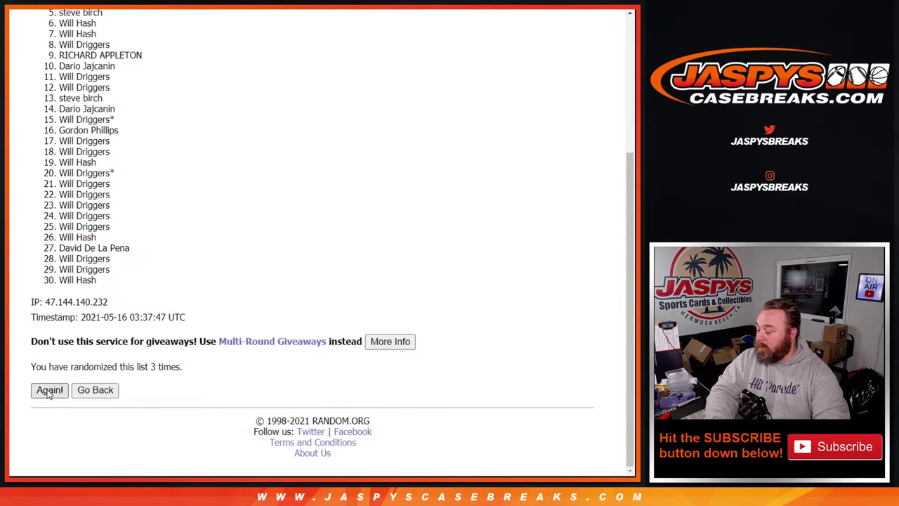
click(49, 390)
click(50, 391)
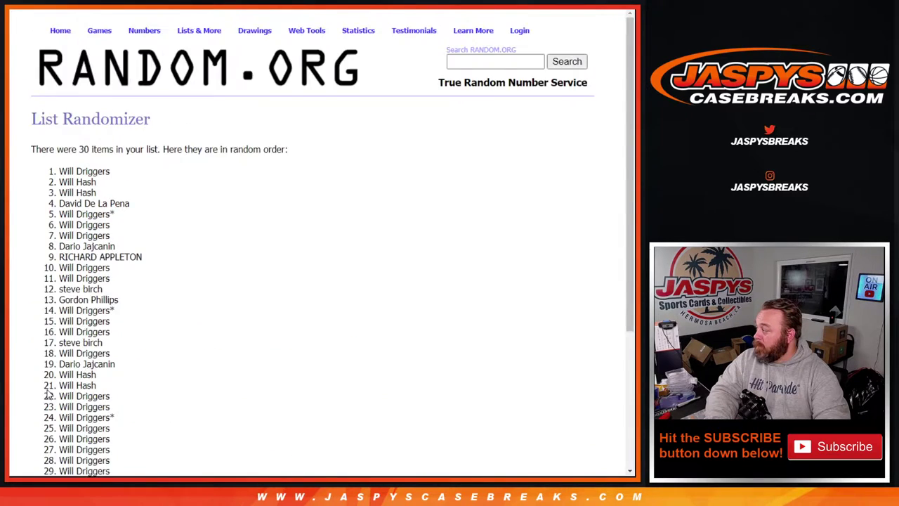
click(50, 391)
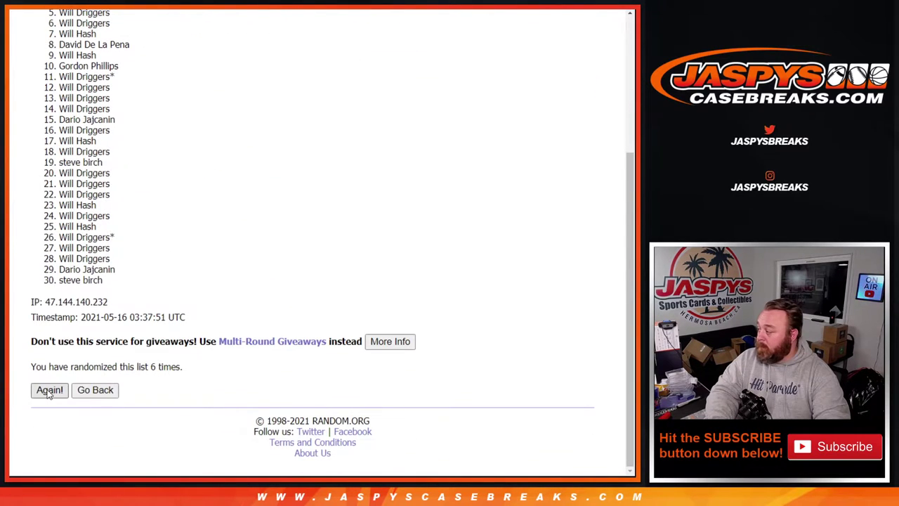
click(49, 390)
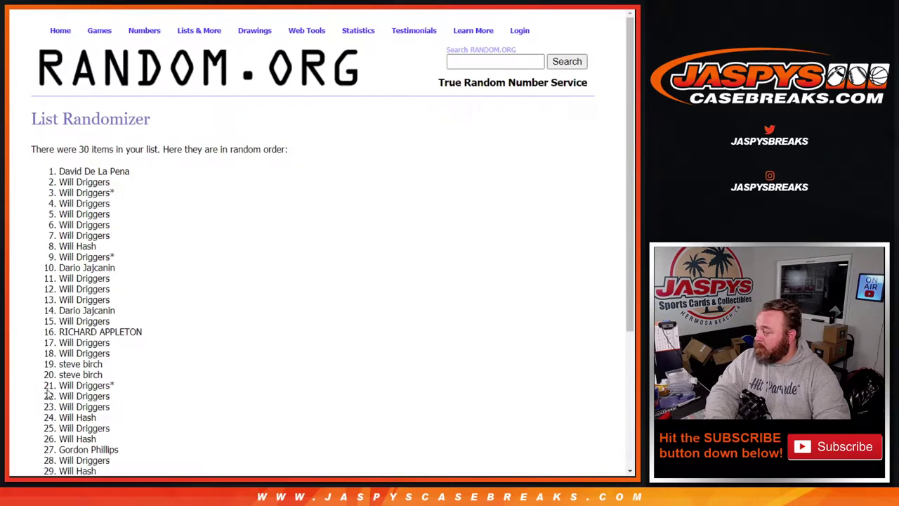
click(49, 391)
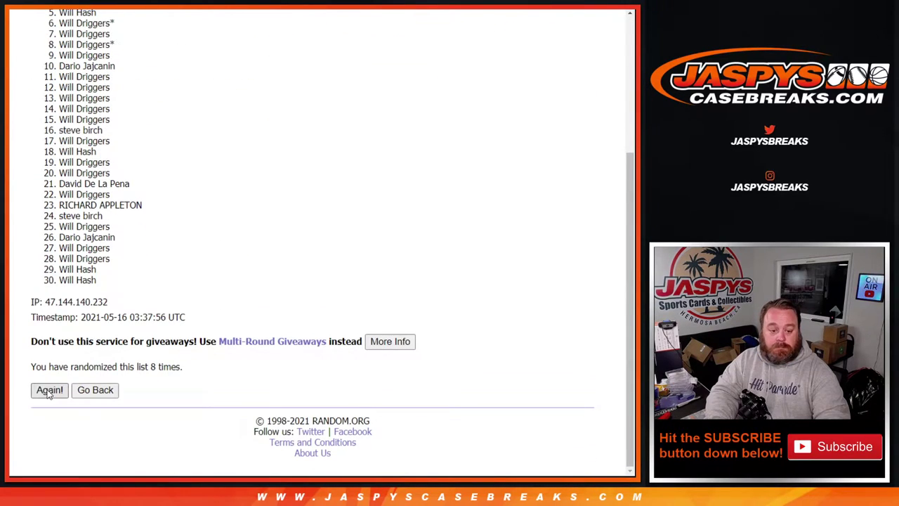
click(49, 391)
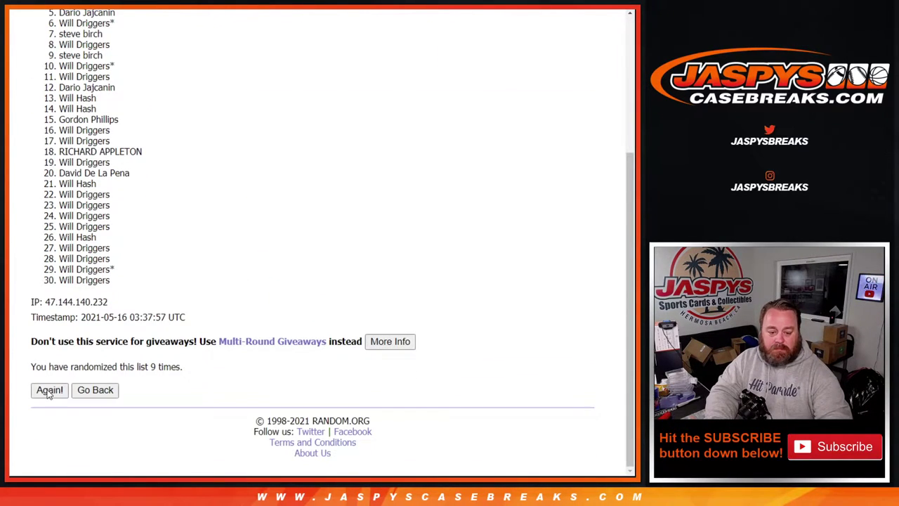
key(ctrl+Tab)
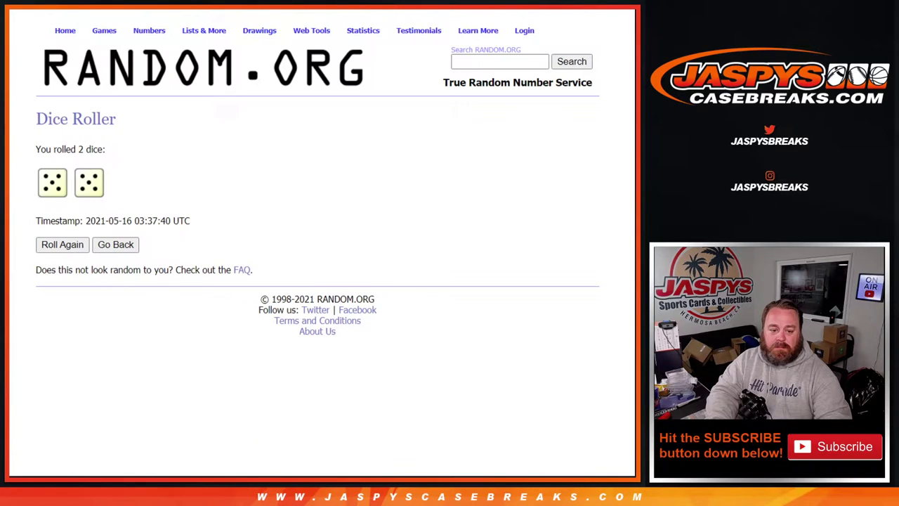
key(ctrl+shift+Tab)
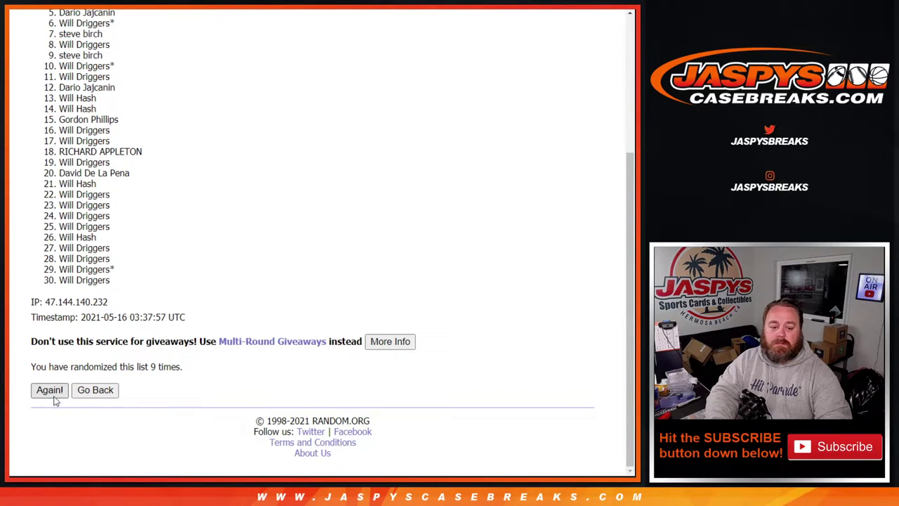
click(48, 392)
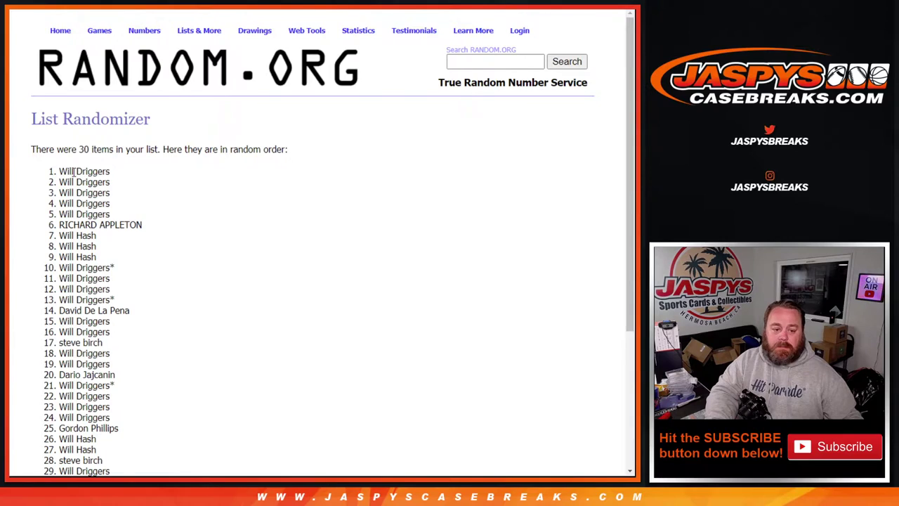
- Copy all 30 randomized customer names into column A of the break's Google Sheets spreadsheet, starting at A1
drag(61, 175, 115, 282)
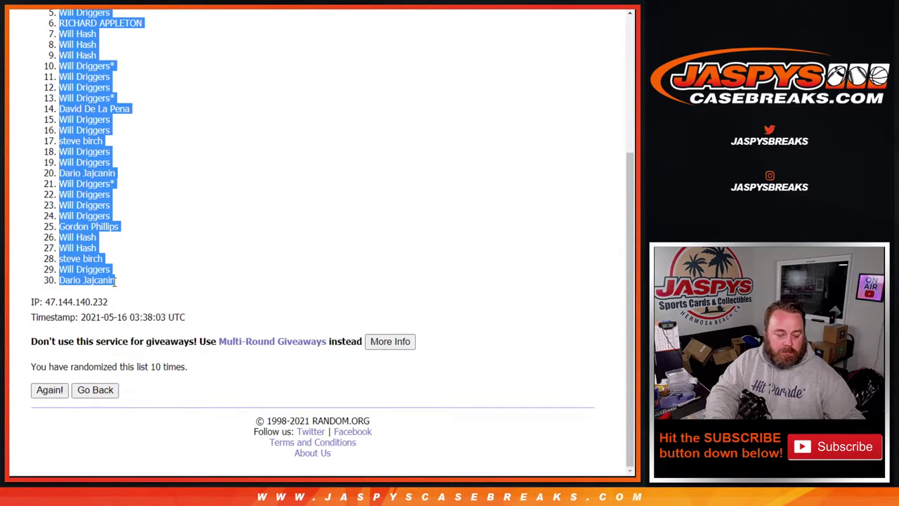
key(ctrl+Tab)
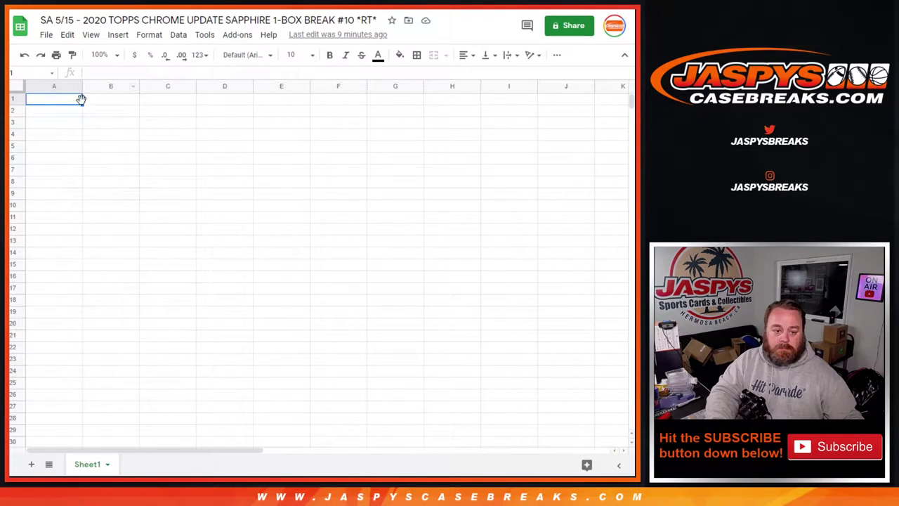
key(ctrl+v)
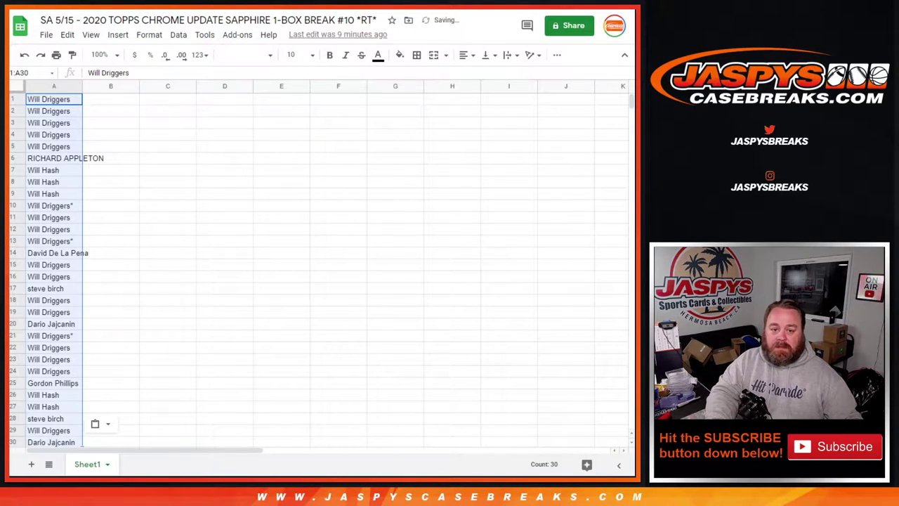
- Switch to RANDOM.ORG's MLB team list and randomize it ten times
key(ctrl+Tab)
click(66, 391)
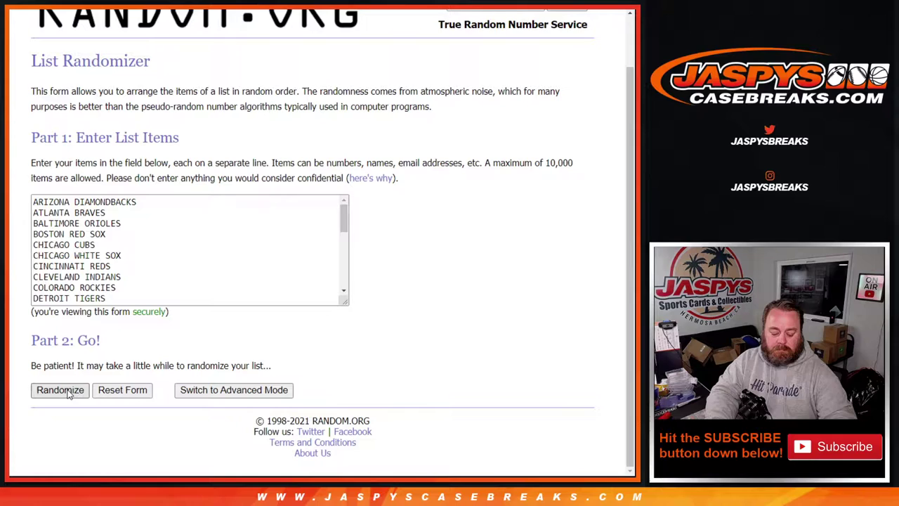
click(49, 393)
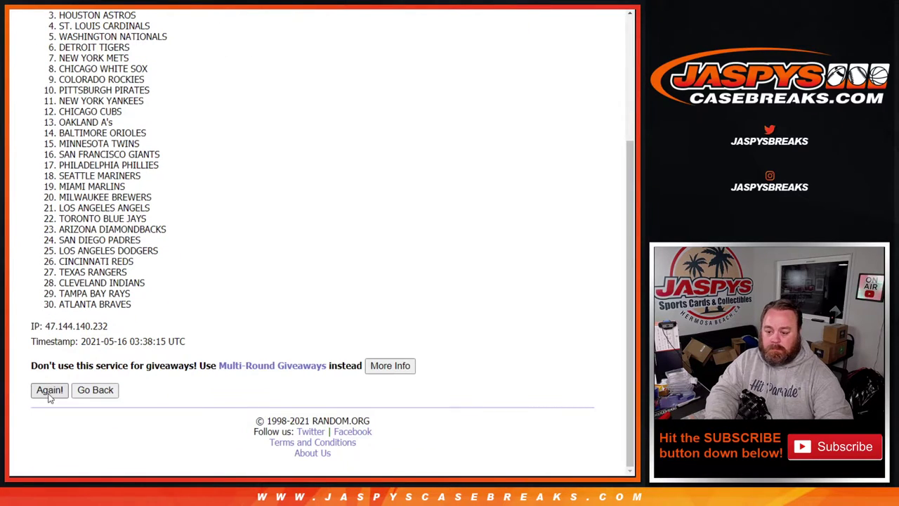
click(49, 392)
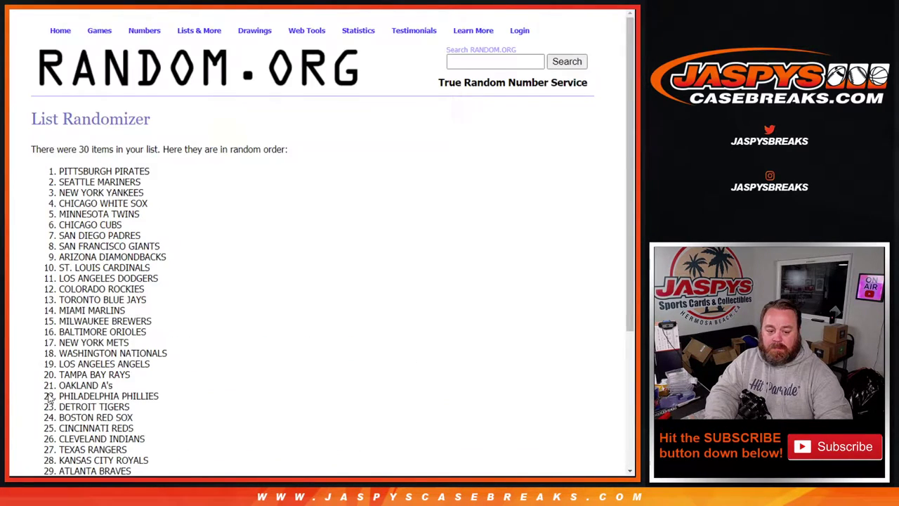
click(49, 392)
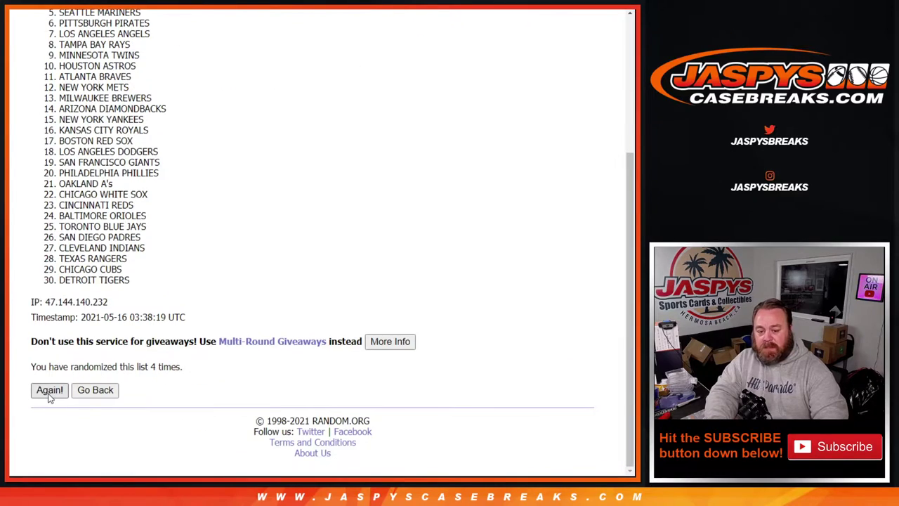
click(49, 392)
click(49, 392)
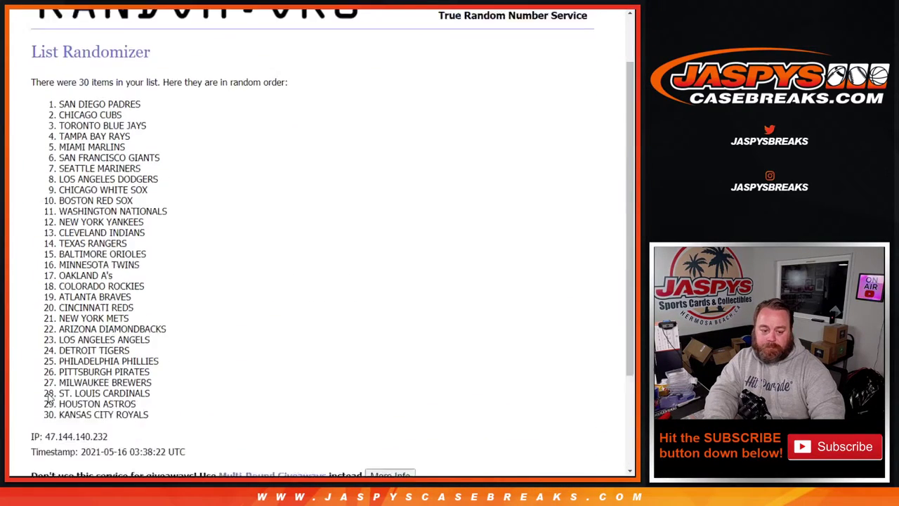
click(49, 392)
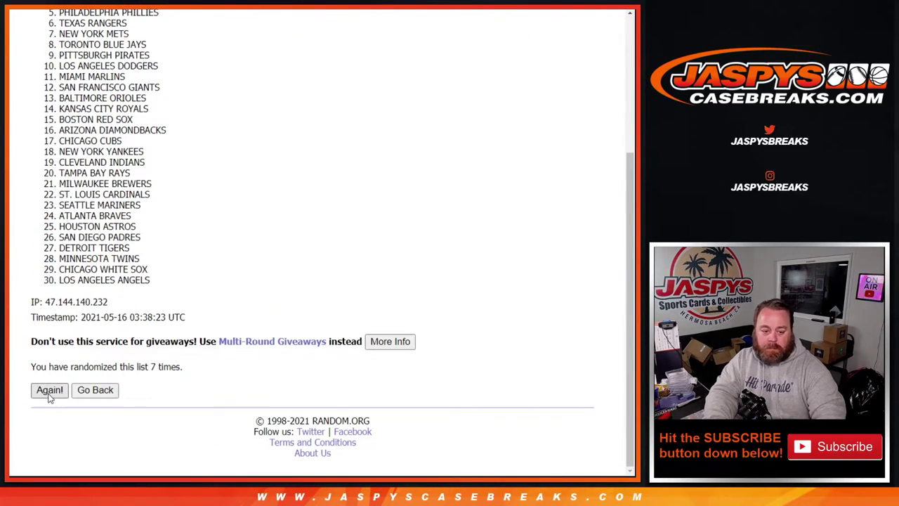
click(49, 392)
click(49, 392)
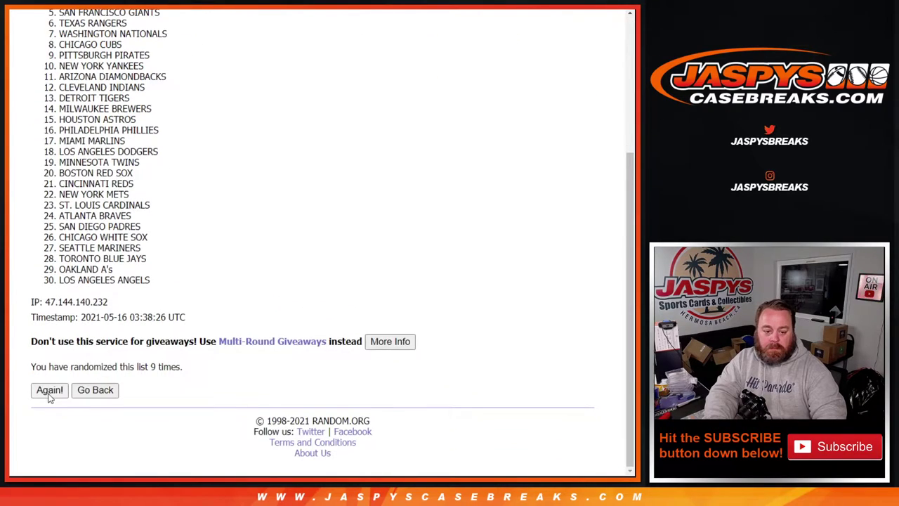
click(50, 391)
- Copy the 30 randomized teams, Los Angeles Angels through Washington Nationals, into column B of the Google Sheets spreadsheet, starting at B1
scroll(52, 431, down, 3)
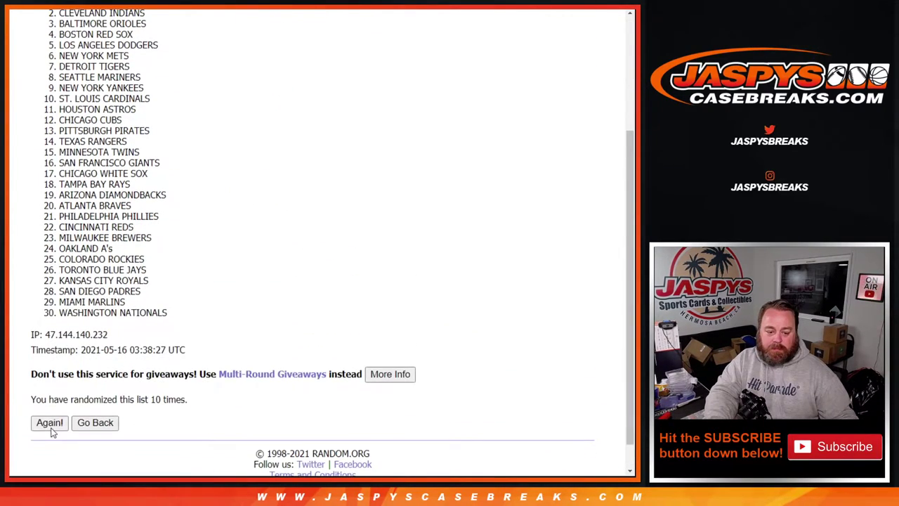
scroll(91, 183, up, 3)
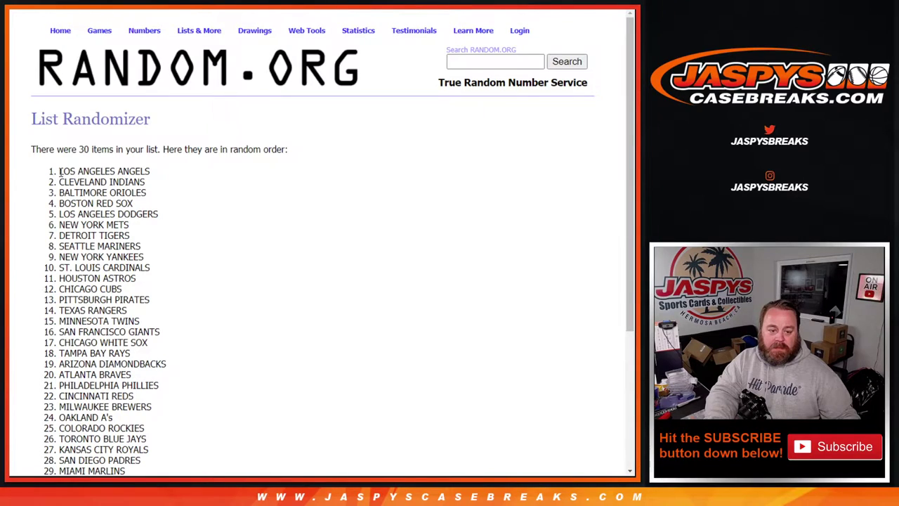
drag(60, 172, 167, 279)
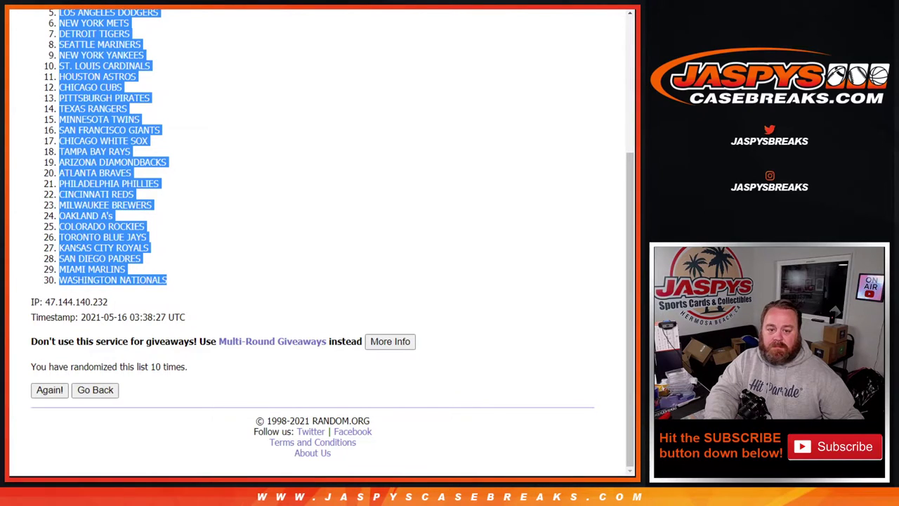
key(ctrl+Tab)
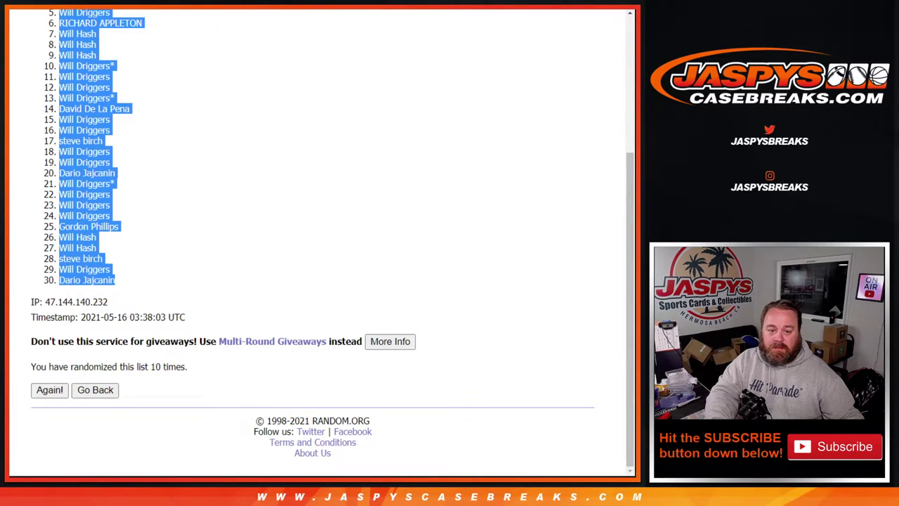
key(ctrl+Tab)
key(ctrl+Tab)
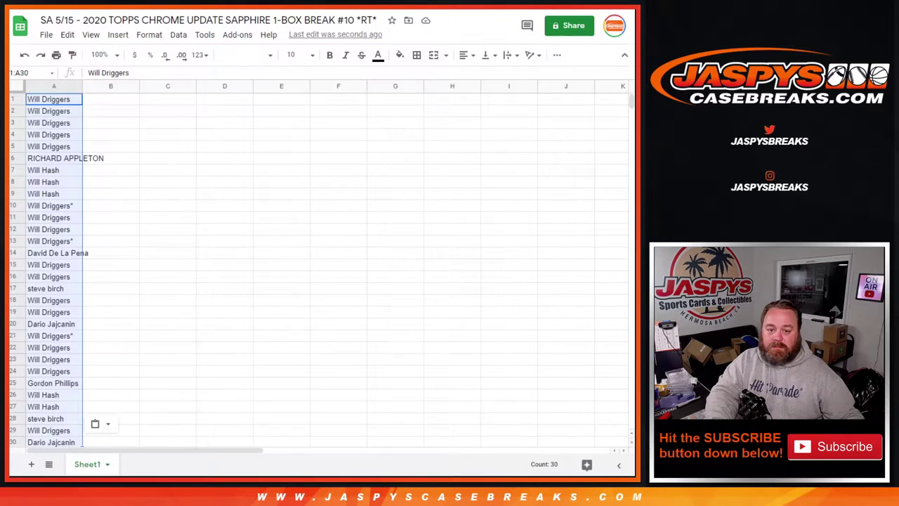
click(132, 104)
text(LOS ANGELES ANGELS CLEVELAND INDIANS BALTIMORE ORIOLES BOSTON RED SOX LOS ANGELES DODGERS NEW YORK METS DETROIT TIGERS SEATTLE MARINERS NEW YORK YANKEES ST. LOUIS CARDINALS HOUSTON ASTROS CHICAGO CUBS PITTSBURGH PIRATES TEXAS RANGERS MINNESOTA TWINS SAN FRANCISCO GIANTS CHICAGO WHITE SOX TAMPA BAY RAYS ARIZONA DIAMONDBACKS ATLANTA BRAVES PHILADELPHIA PHILLIES CINCINNATI REDS MILWAUKEE BREWERS OAKLAND A's COLORADO ROCKIES TORONTO BLUE JAYS KANSAS CITY ROYALS SAN DIEGO PADRES MIAMI MARLINS WASHINGTON NATIONALS)
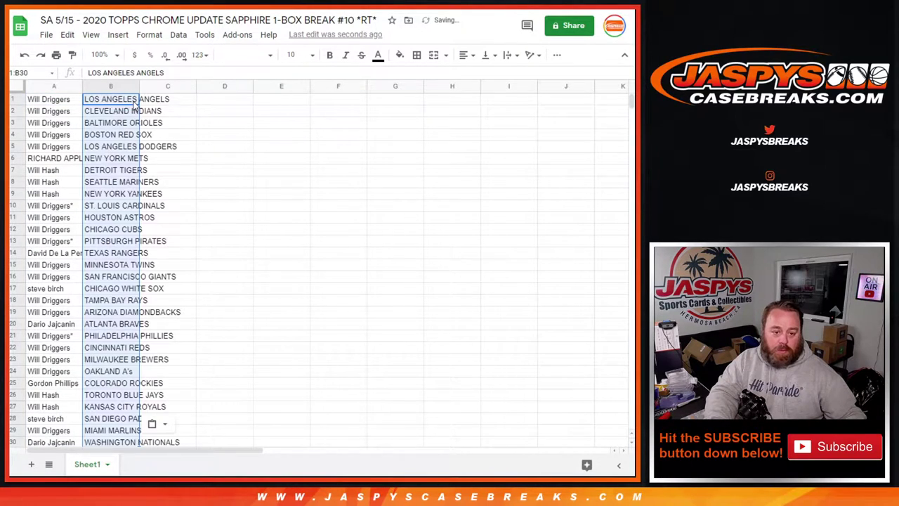
- Format the entire sheet in the Default (Arial) font at size 14
key(ctrl+a)
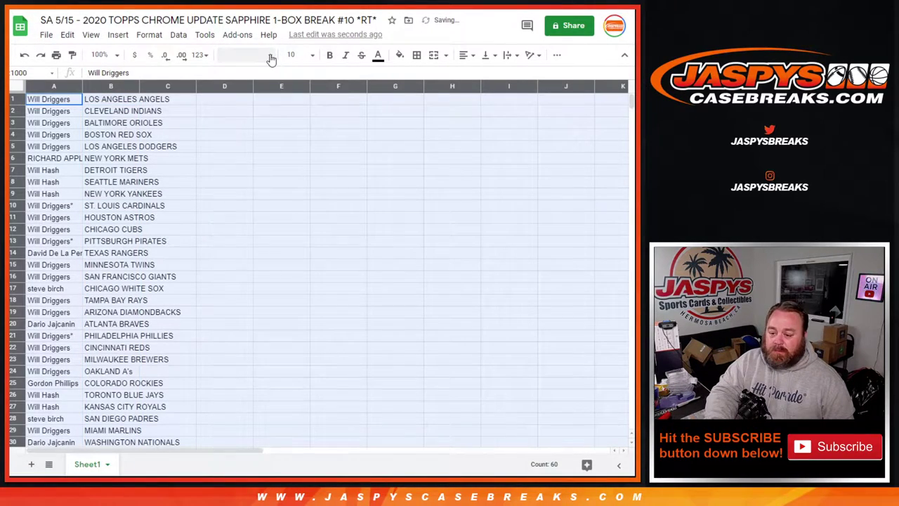
click(269, 55)
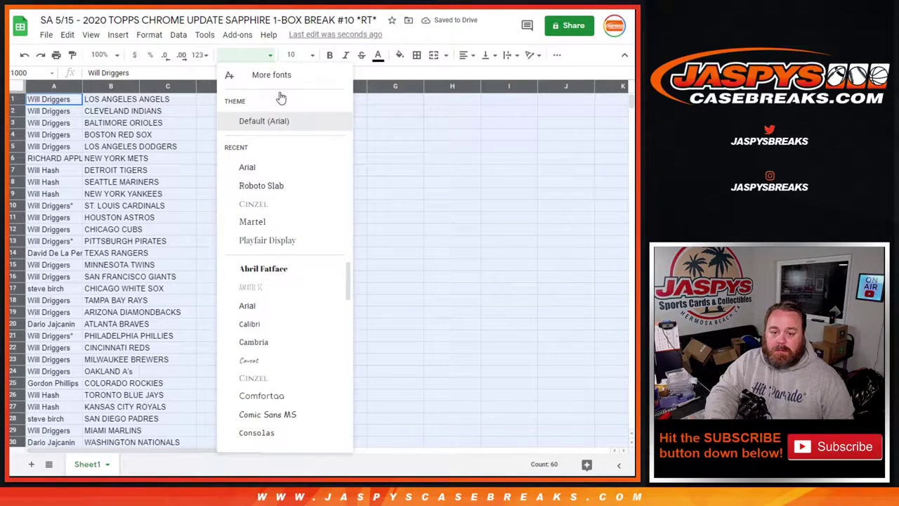
click(263, 120)
click(295, 55)
click(294, 200)
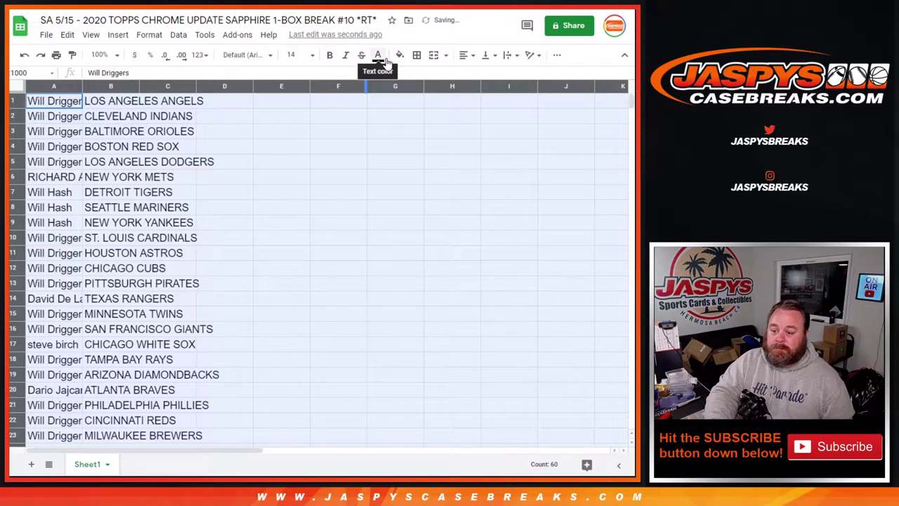
- Make the whole sheet's text bold and fit the widths of columns A and B to their contents
click(329, 58)
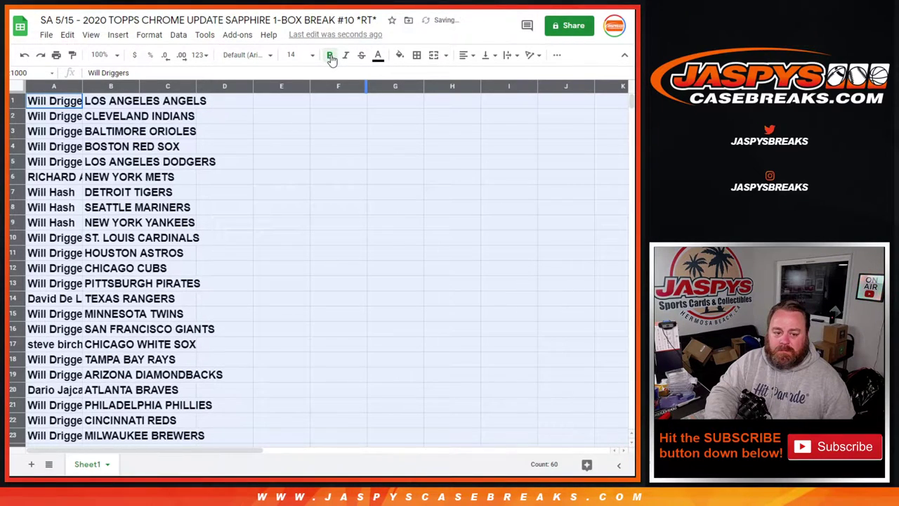
double_click(82, 87)
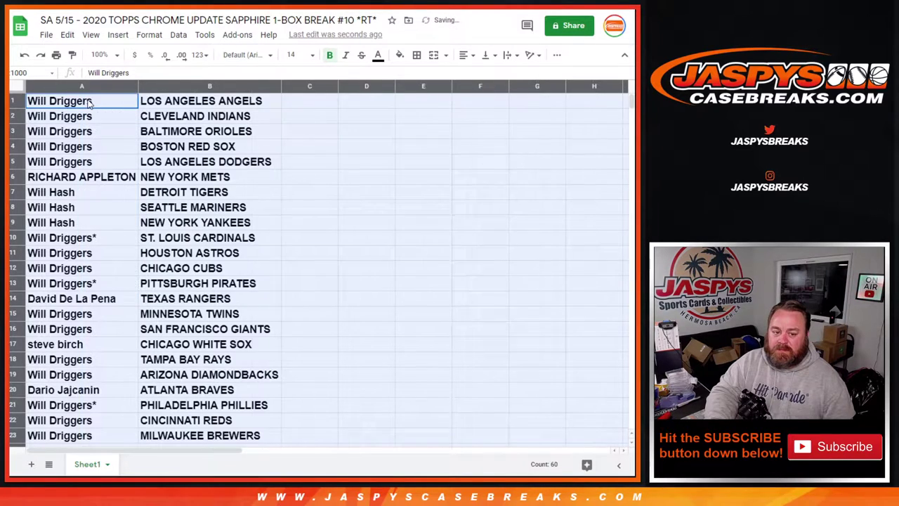
click(90, 103)
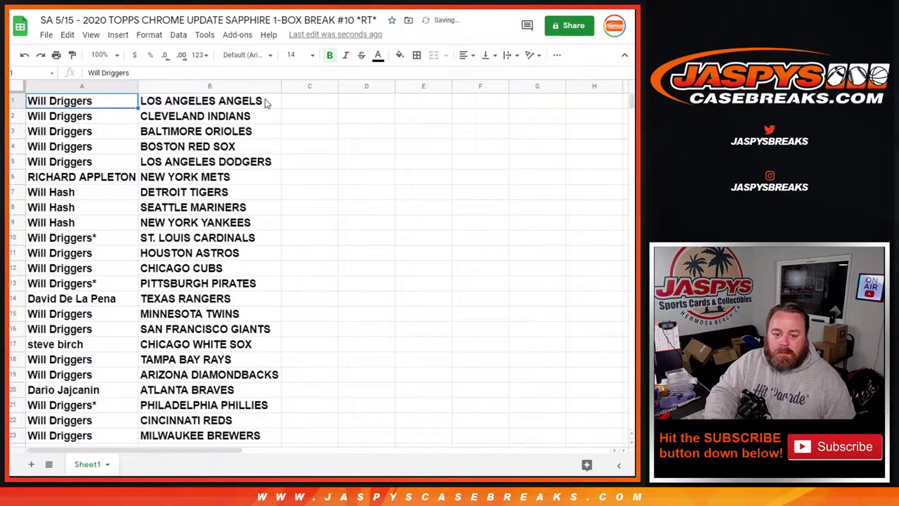
- Review the customer and team pairings row by row from row 1 down to row 30
click(230, 167)
click(78, 166)
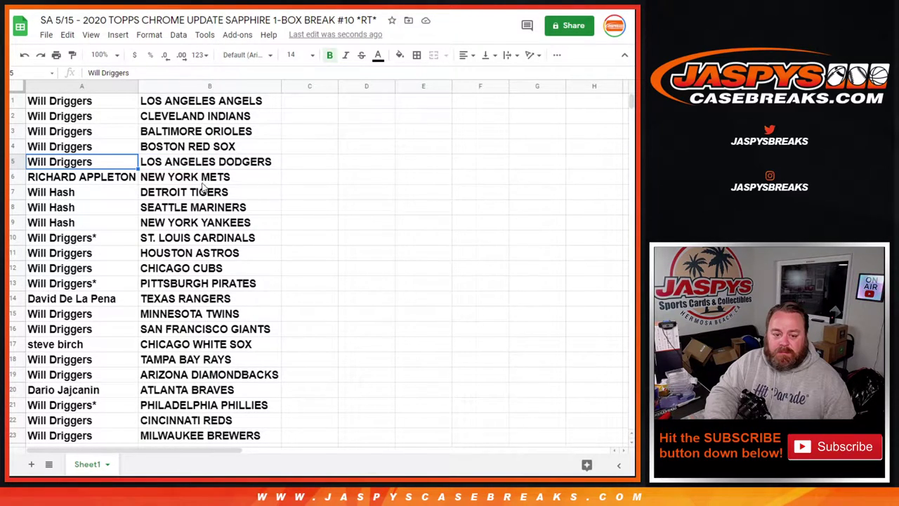
click(215, 209)
click(101, 215)
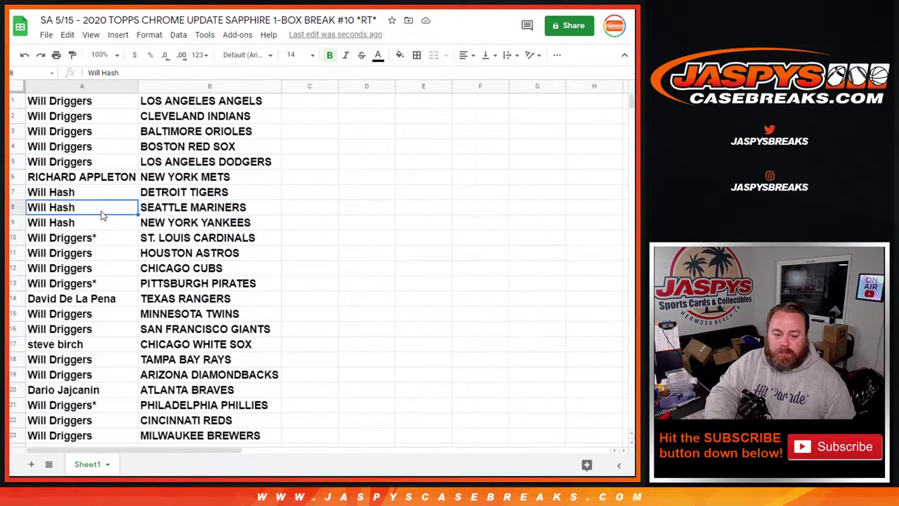
click(198, 258)
click(83, 263)
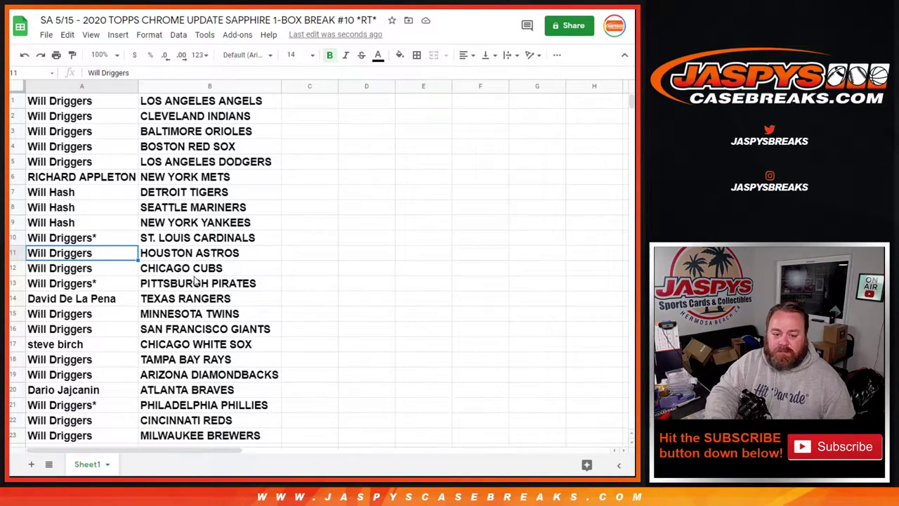
click(220, 349)
click(84, 347)
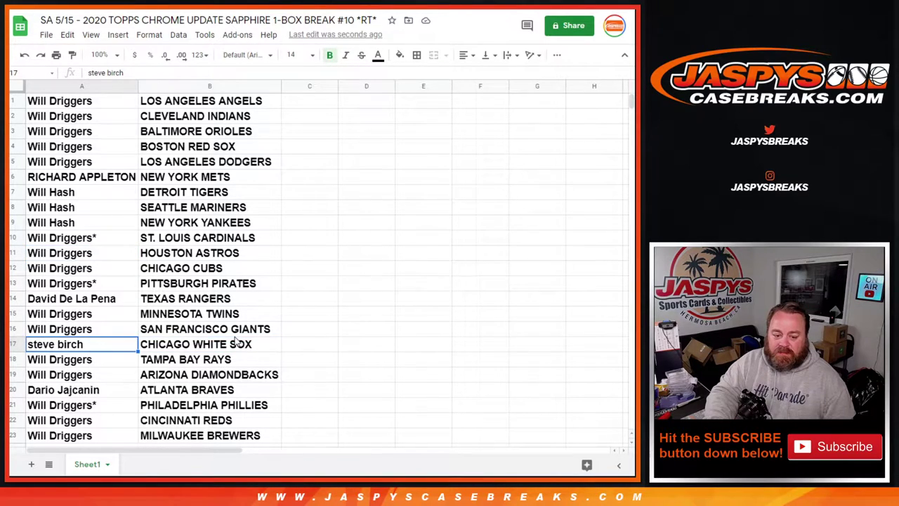
click(222, 360)
click(88, 364)
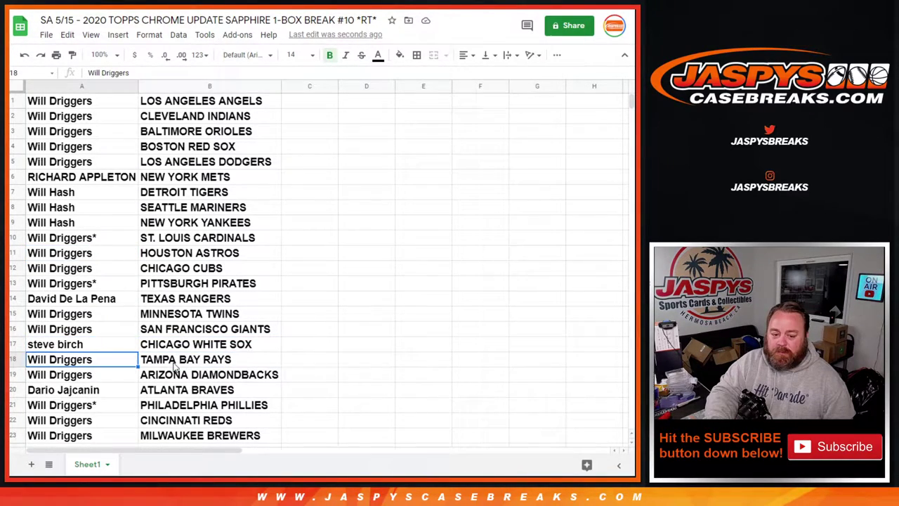
scroll(235, 391, down, 3)
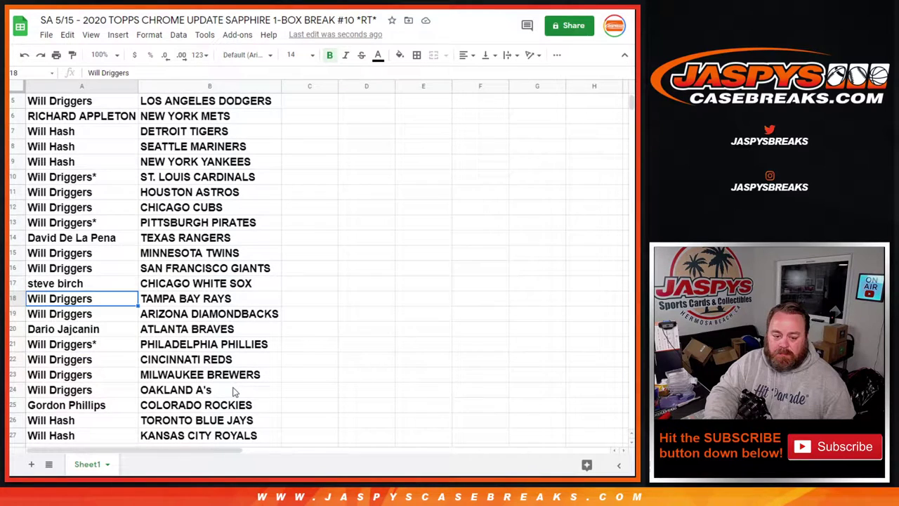
scroll(241, 338, down, 1)
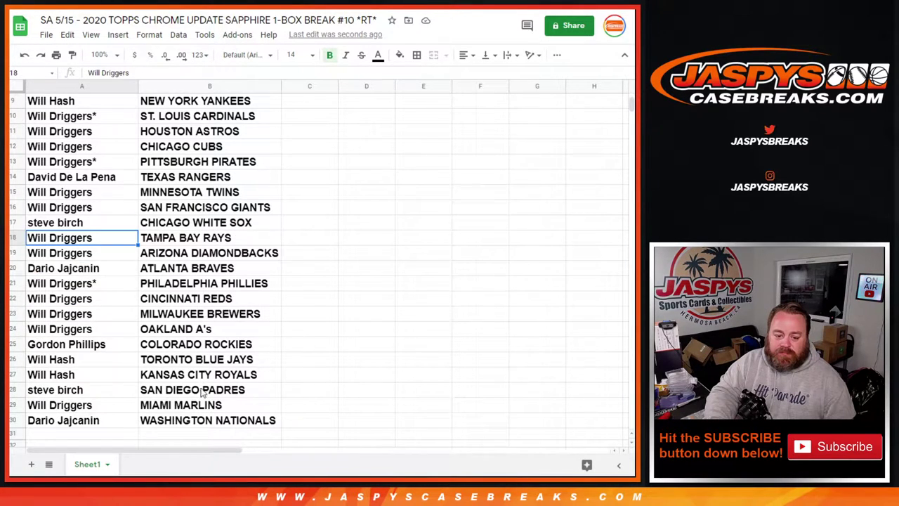
- Add all borders to the range A1:B30 and sort the sheet A to Z by the team names in column B
drag(210, 422, 106, 73)
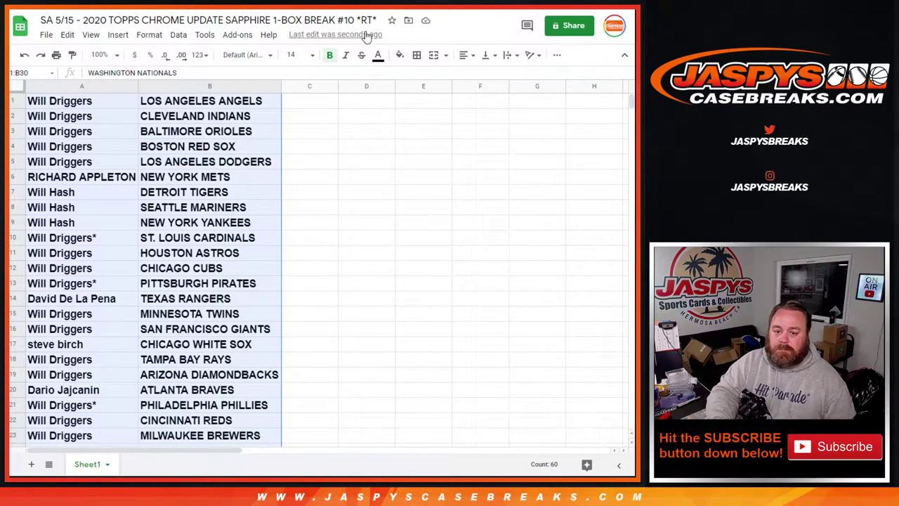
click(418, 55)
click(421, 77)
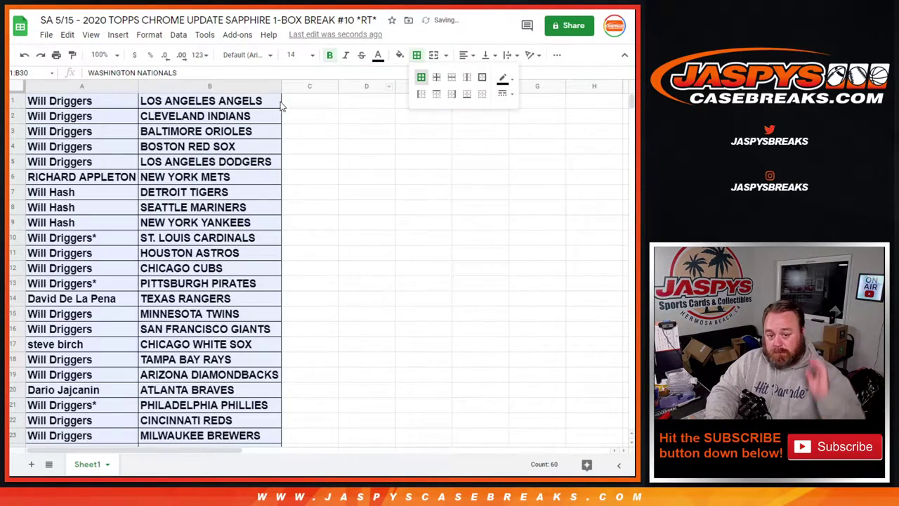
right_click(273, 89)
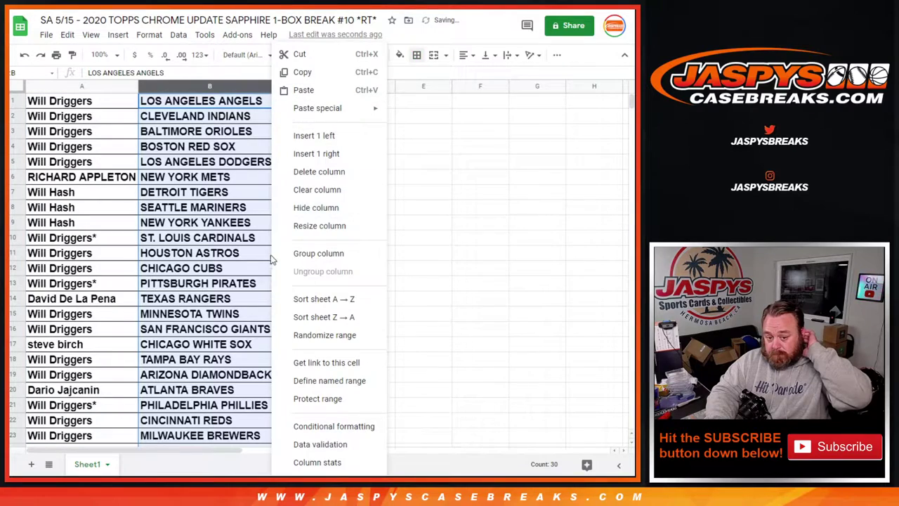
click(302, 298)
- Print the current sheet in portrait orientation with the workbook title shown in the header
click(45, 34)
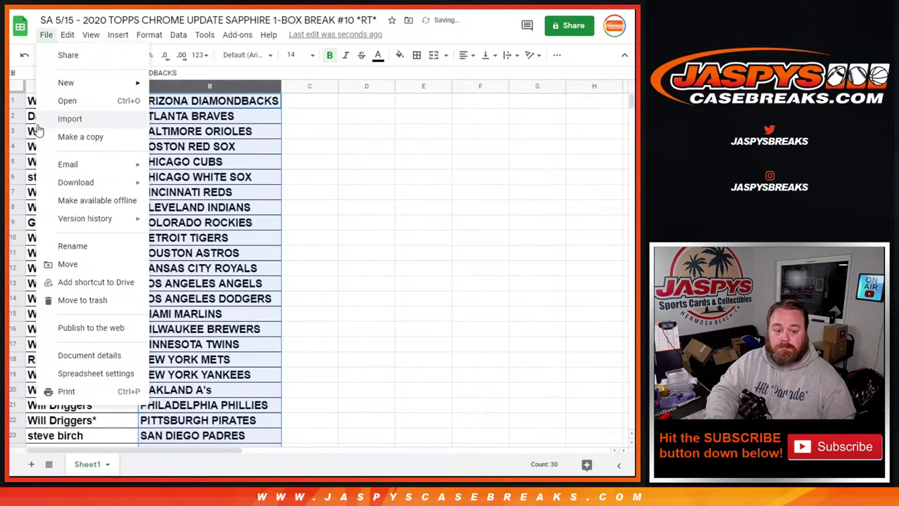
click(66, 392)
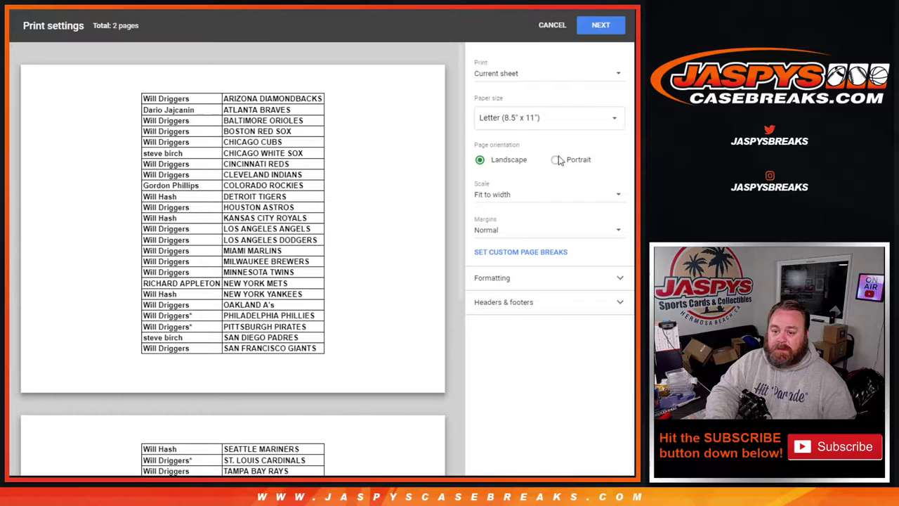
click(523, 303)
click(480, 345)
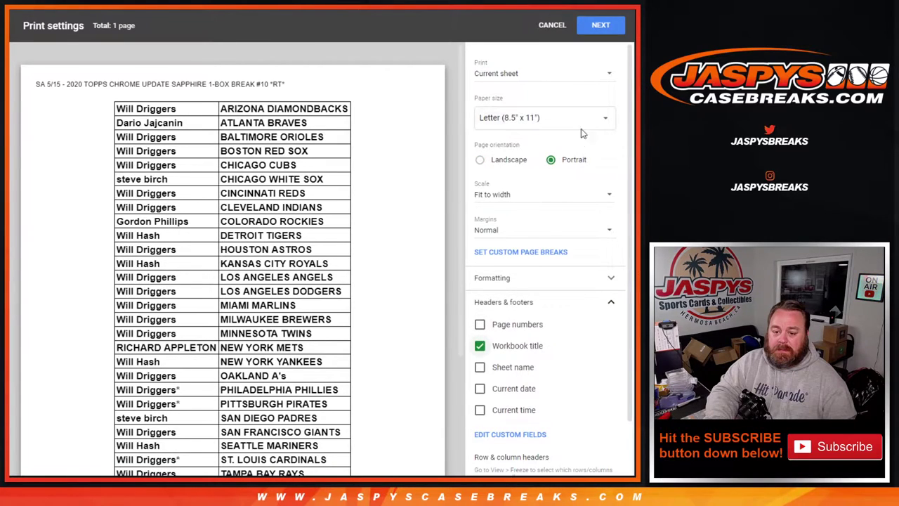
click(591, 33)
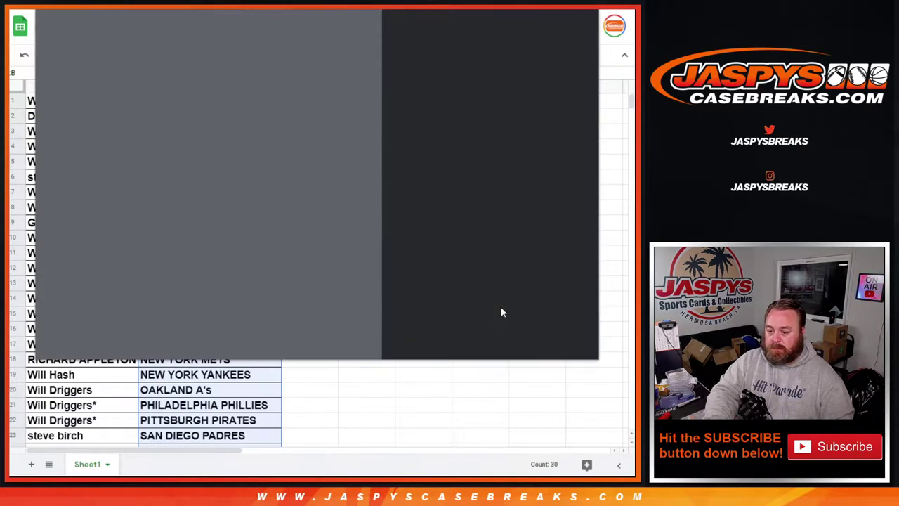
click(522, 341)
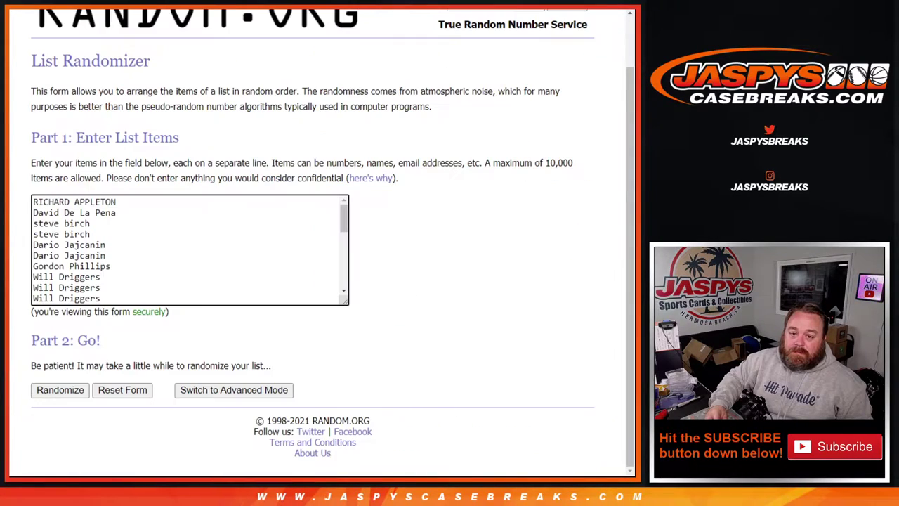
- Switch to RANDOM.ORG's Dice Roller and roll two virtual dice
key(ctrl+Tab)
mouse_move(345, 217)
mouse_down()
mouse_move(354, 279)
mouse_move(348, 215)
mouse_up()
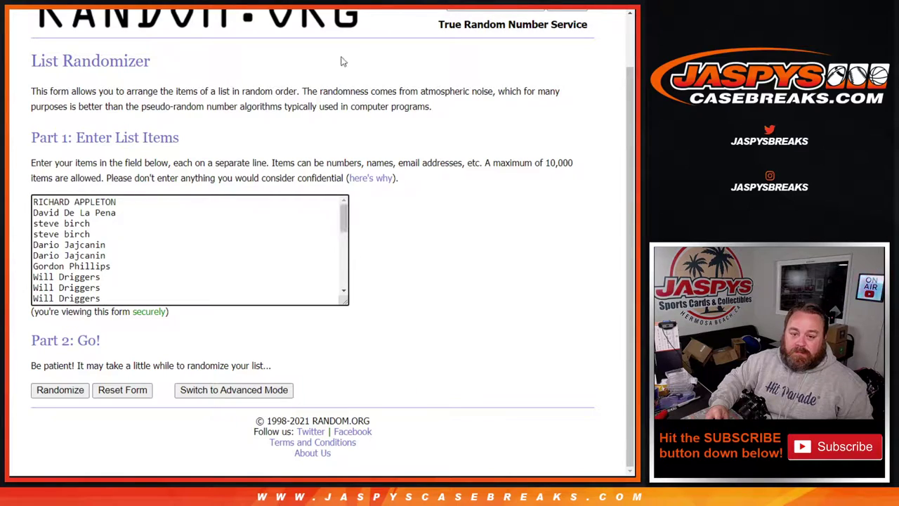
key(ctrl+Tab)
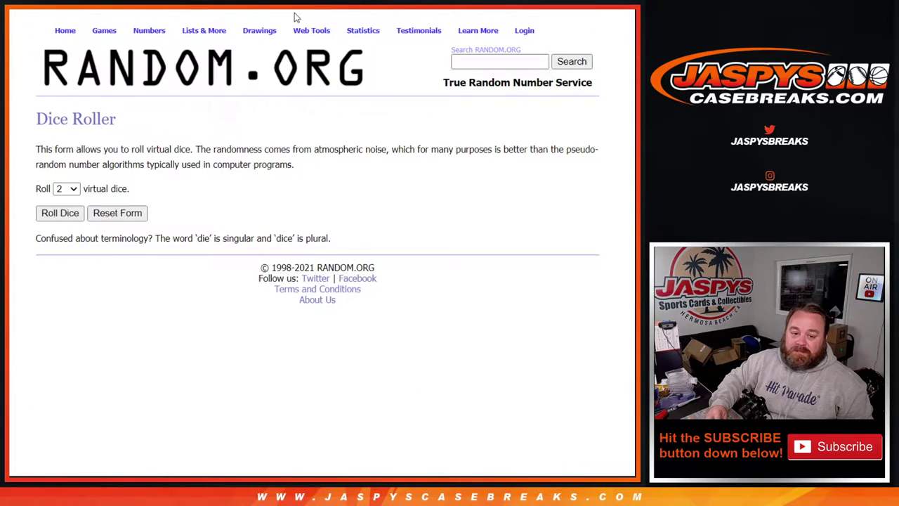
click(60, 217)
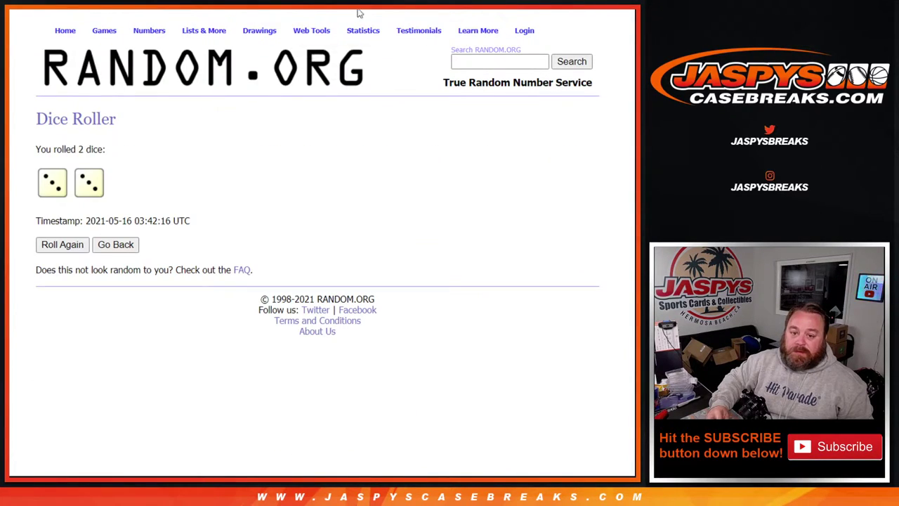
- Switch to RANDOM.ORG's List Randomizer with the customer names and randomize the list six times
key(ctrl+Tab)
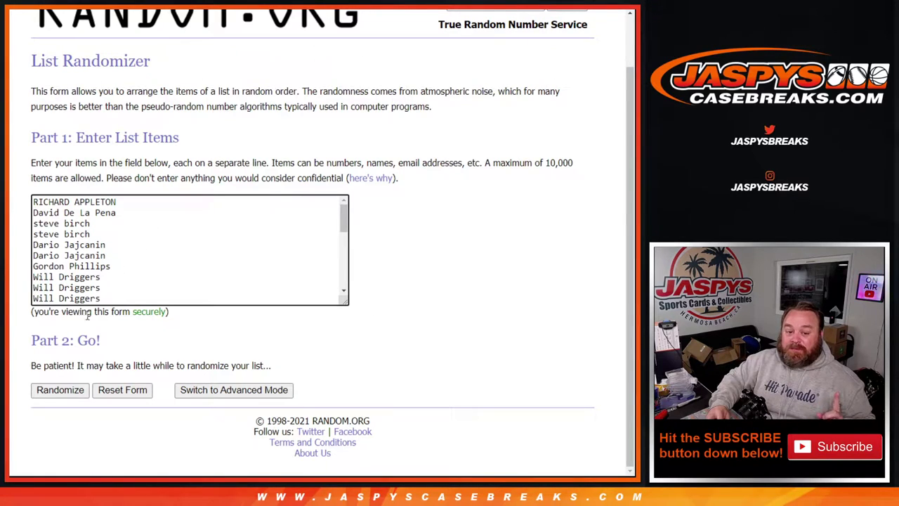
click(61, 391)
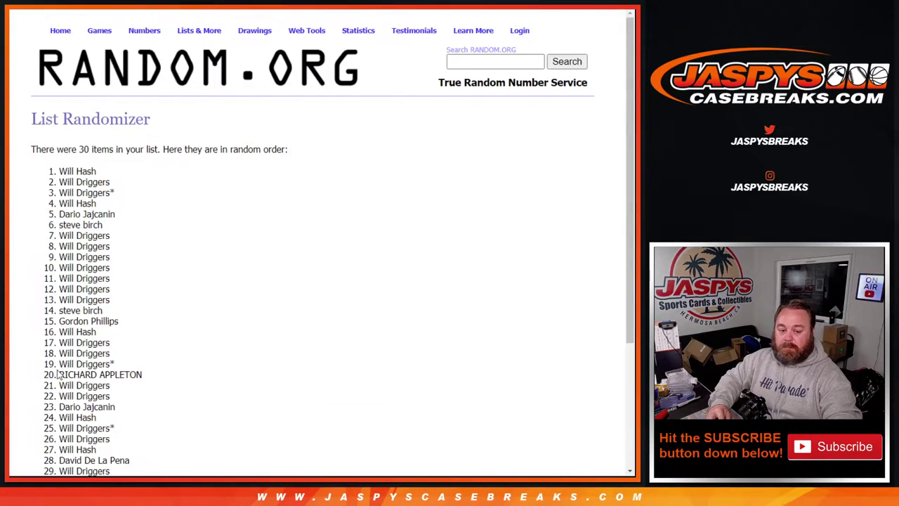
scroll(56, 386, down, 5)
click(42, 391)
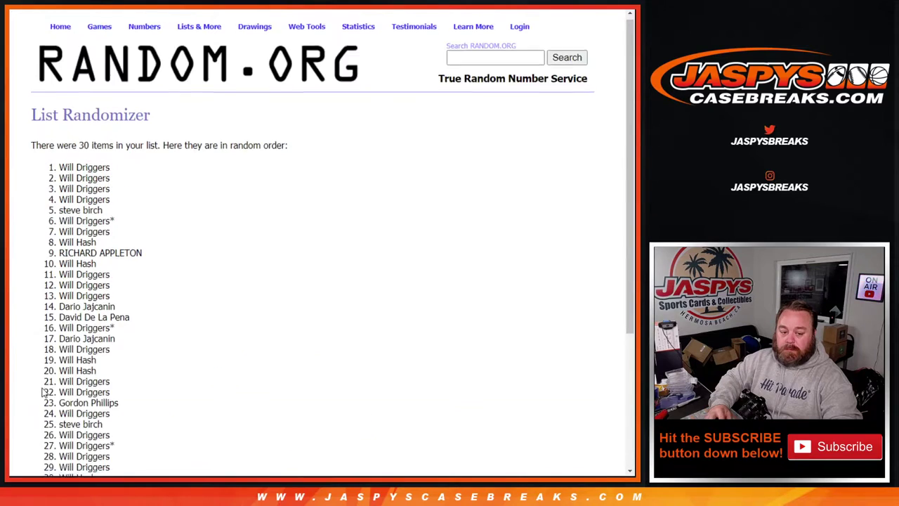
scroll(42, 392, down, 5)
click(42, 390)
scroll(42, 391, down, 5)
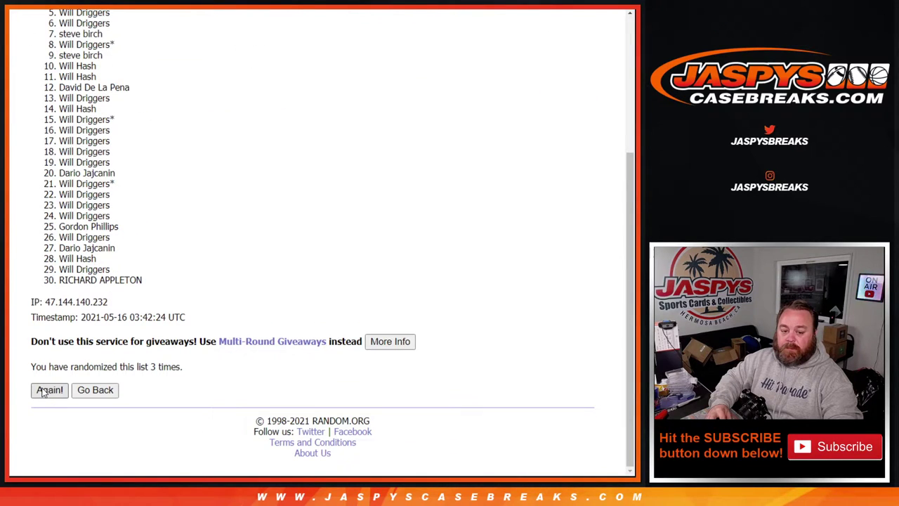
click(43, 391)
scroll(42, 390, down, 5)
click(42, 391)
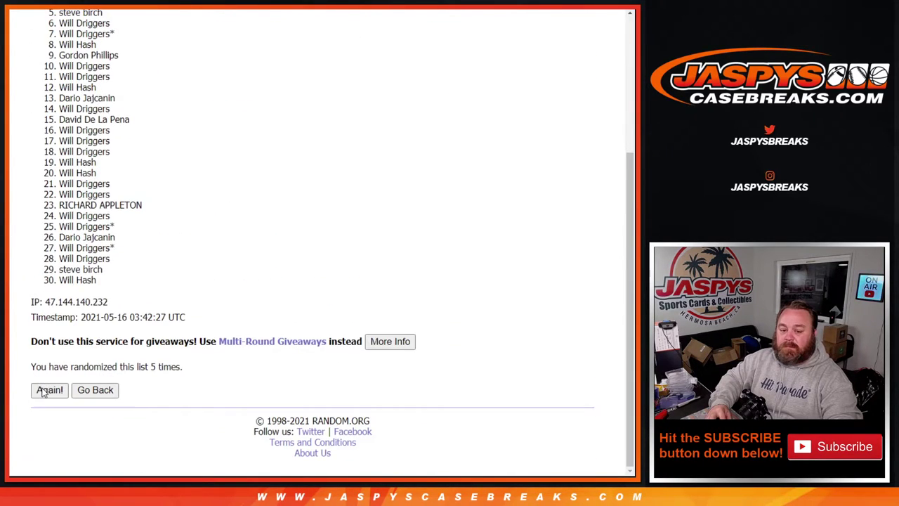
click(42, 391)
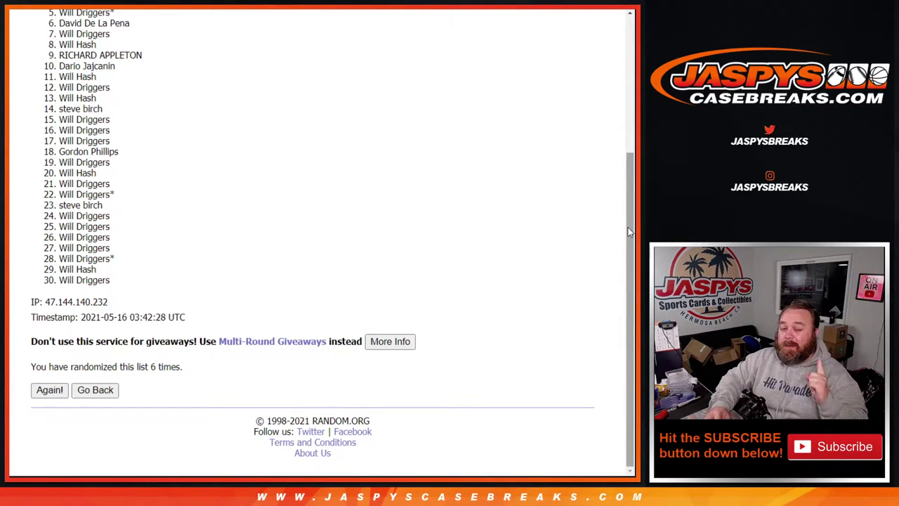
- Highlight the top six names in the randomized list, then check the dice roll and the break's product page
drag(630, 232, 630, 232)
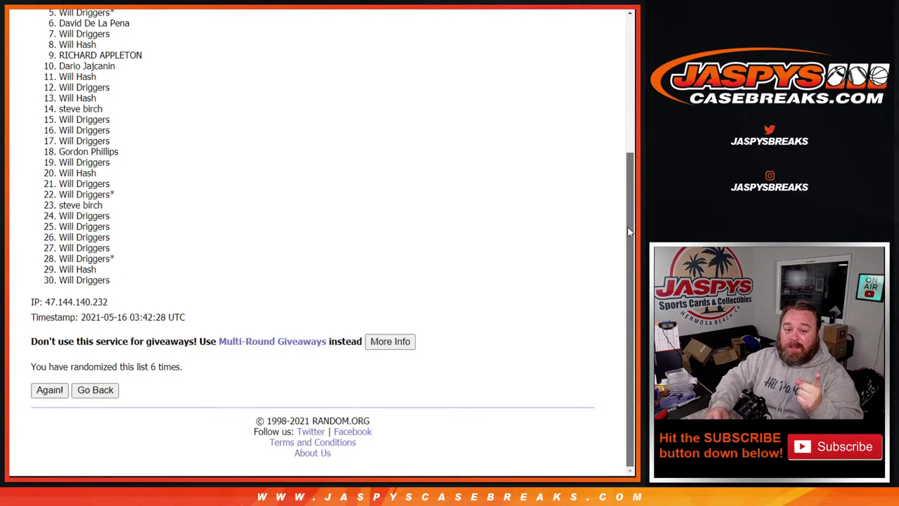
drag(630, 231, 607, 196)
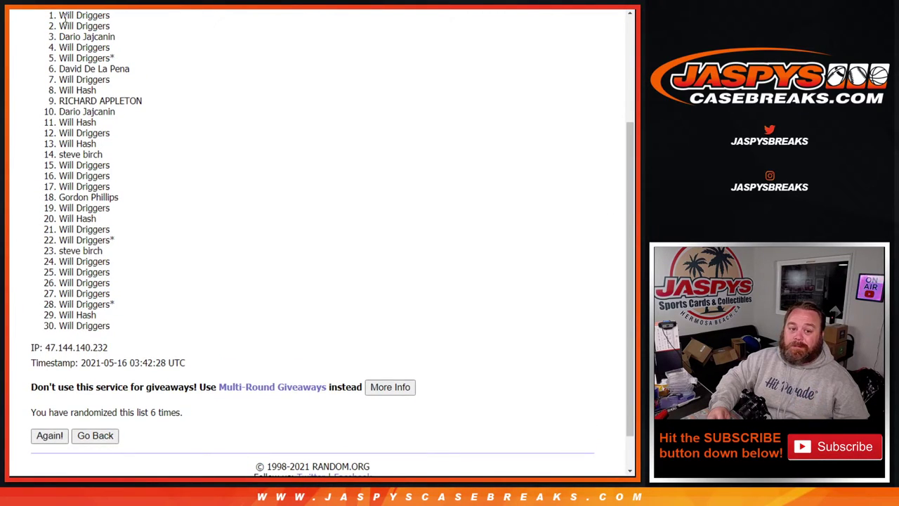
drag(59, 15, 133, 74)
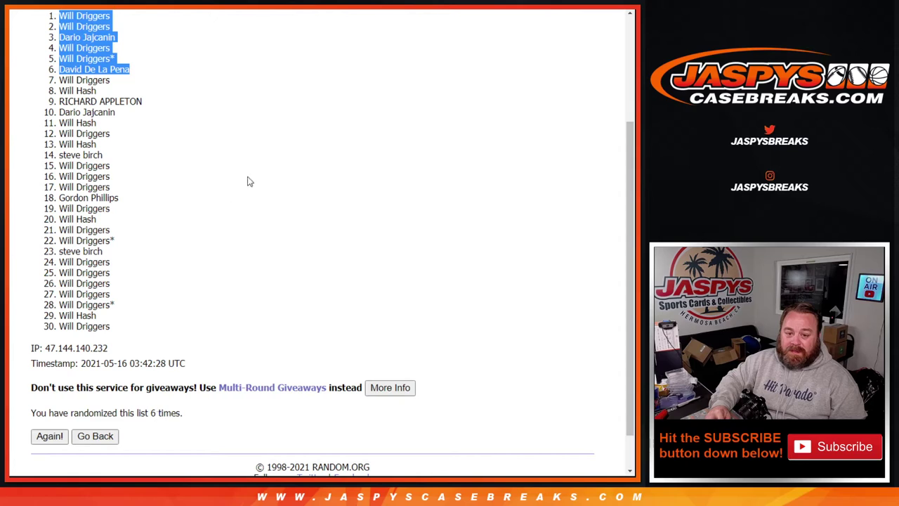
key(ctrl+Tab)
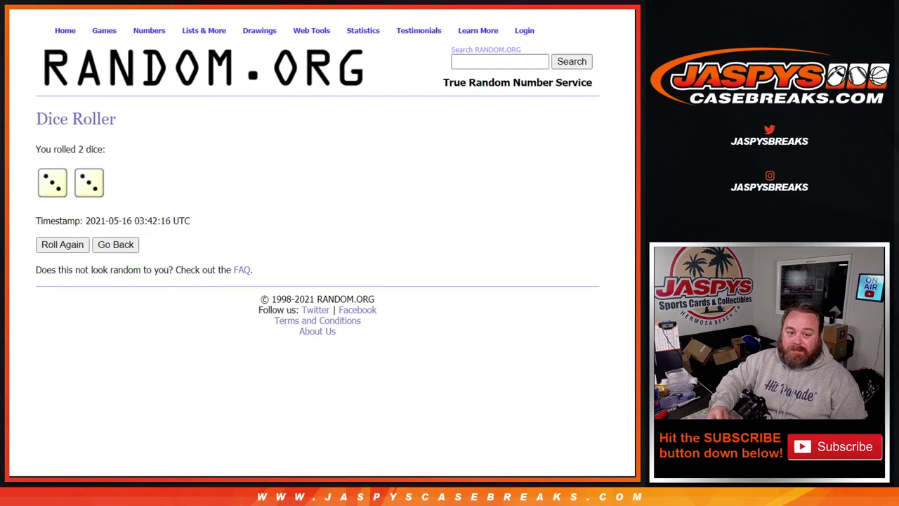
key(ctrl+Tab)
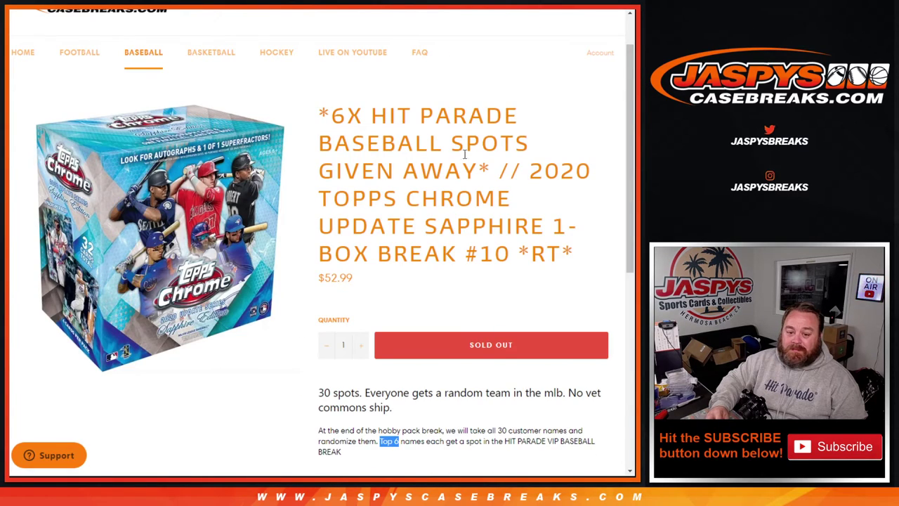